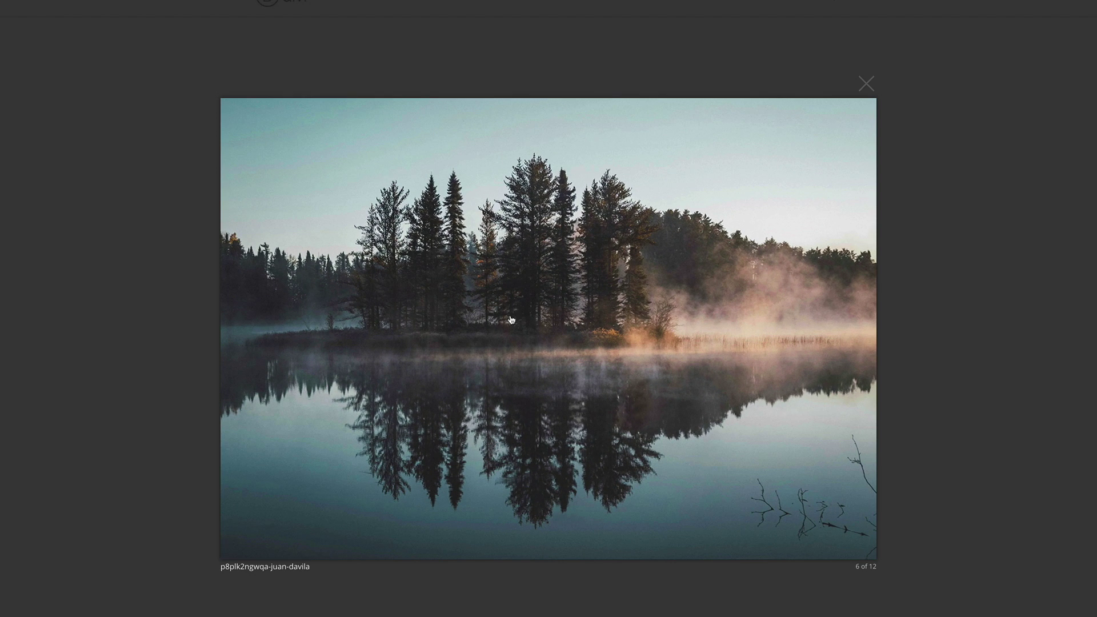
- Close the image preview, then create a new page titled gl2 and open it in the Divi Builder
left_click(869, 353)
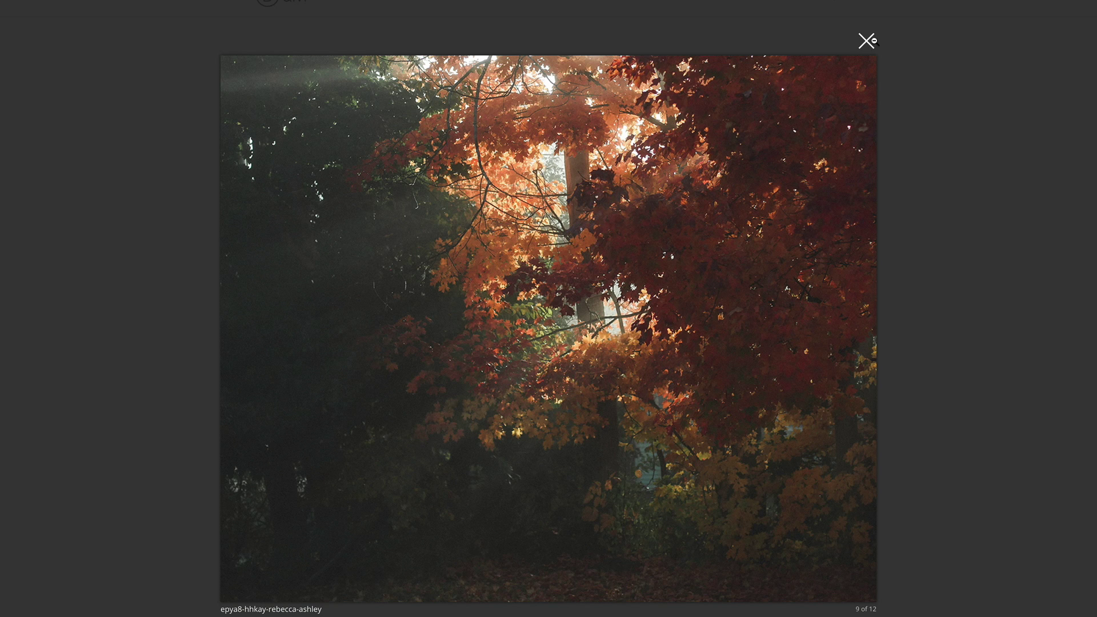
left_click(867, 40)
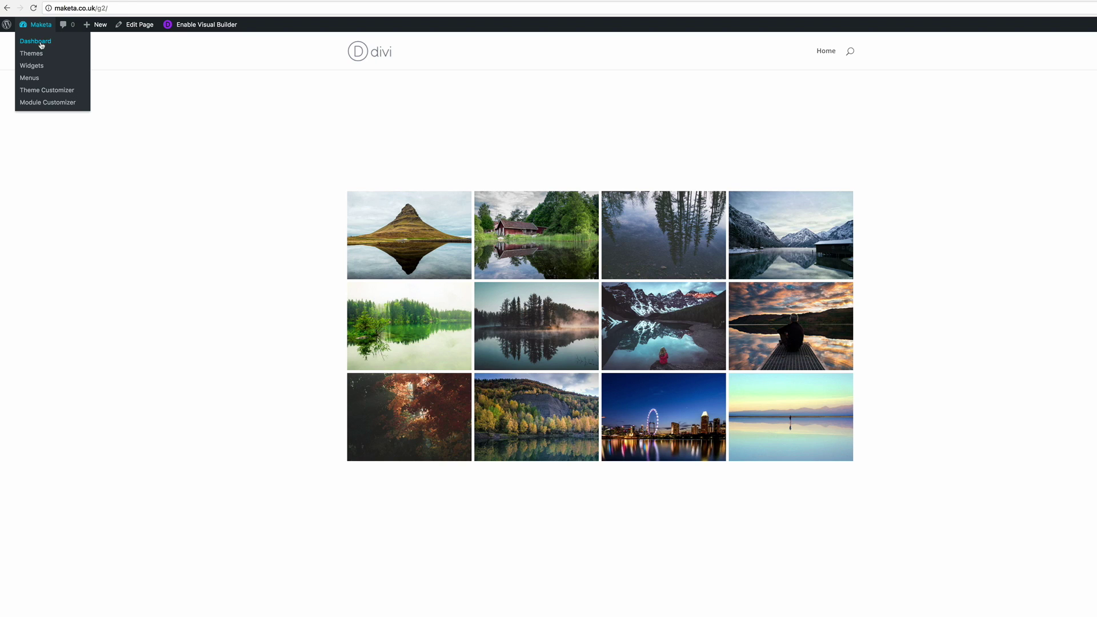
left_click(40, 43)
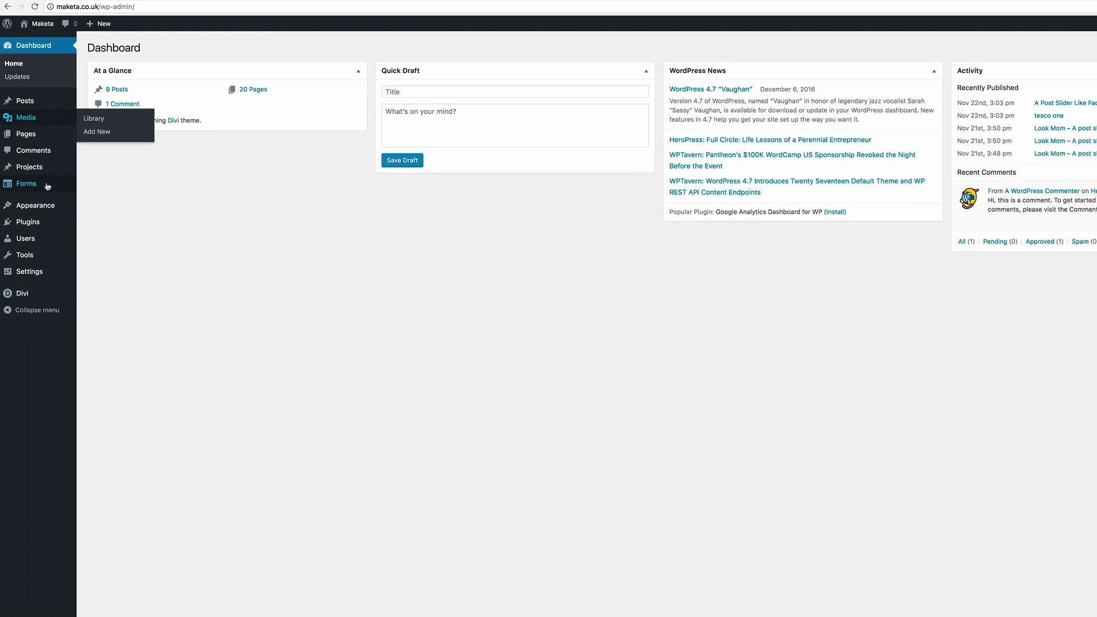
mouse_move(30, 136)
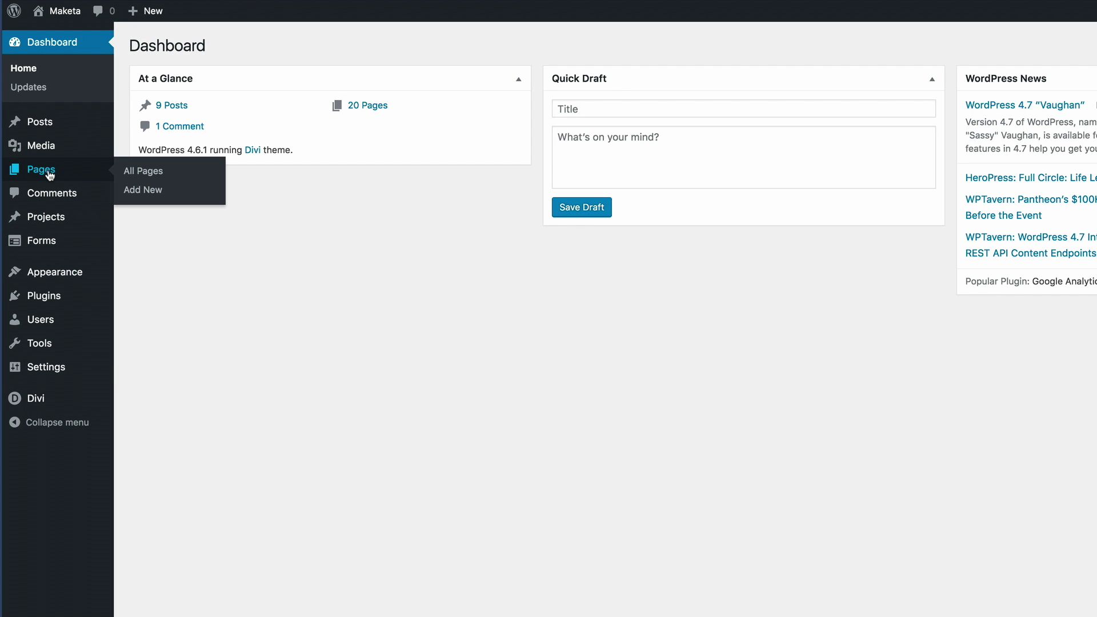
left_click(153, 191)
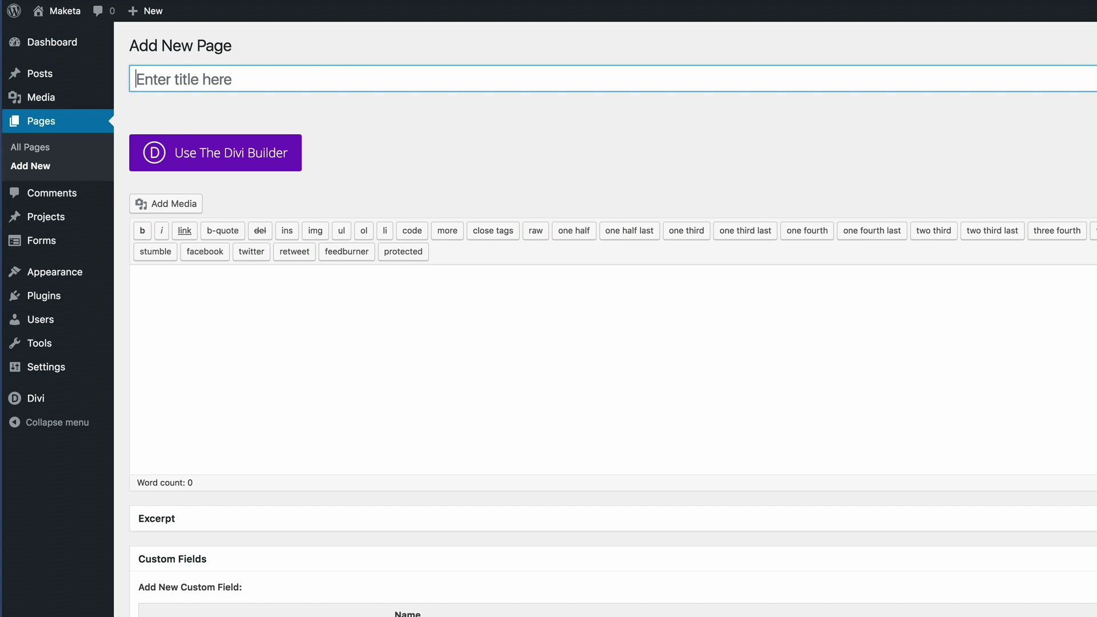
type("gl2")
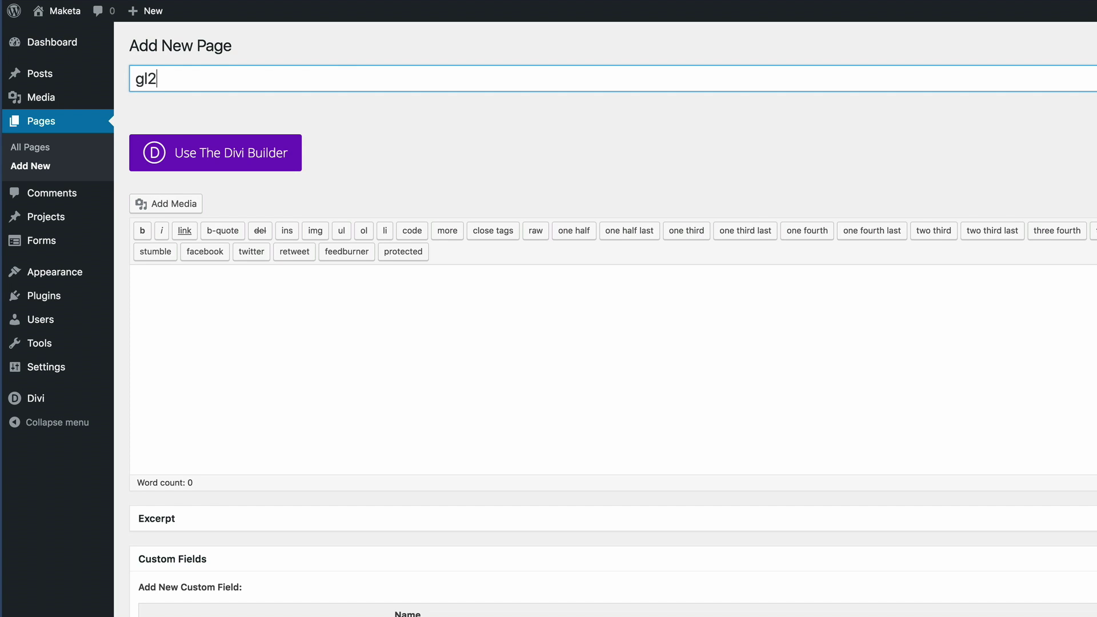
left_click(227, 156)
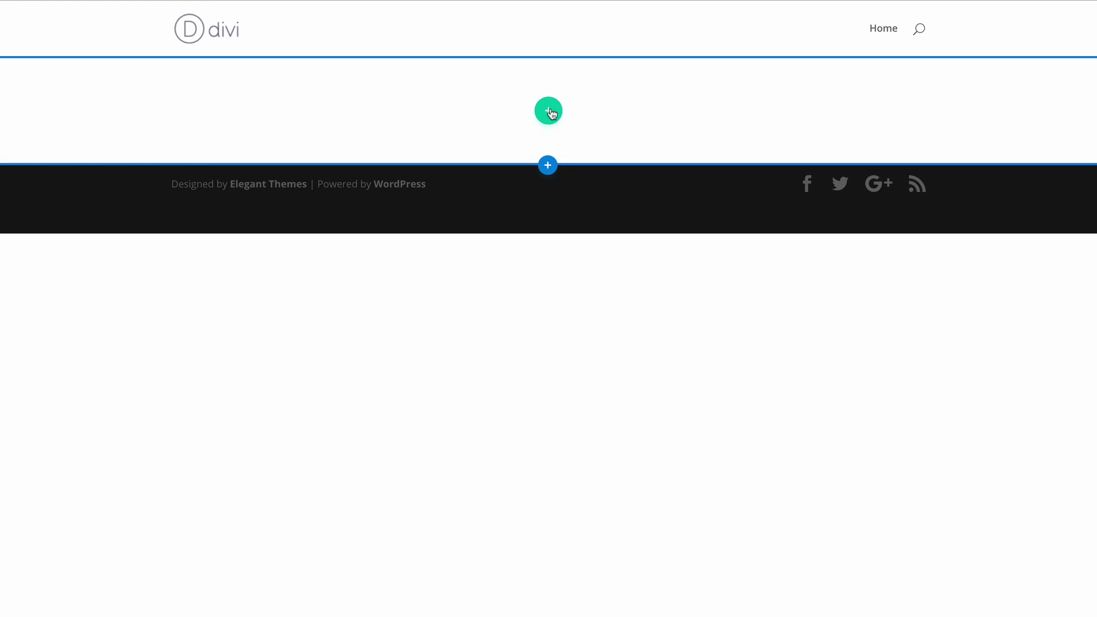
- Insert a one-column row holding a Gallery module into the empty section and save it
left_click(550, 112)
left_click(472, 220)
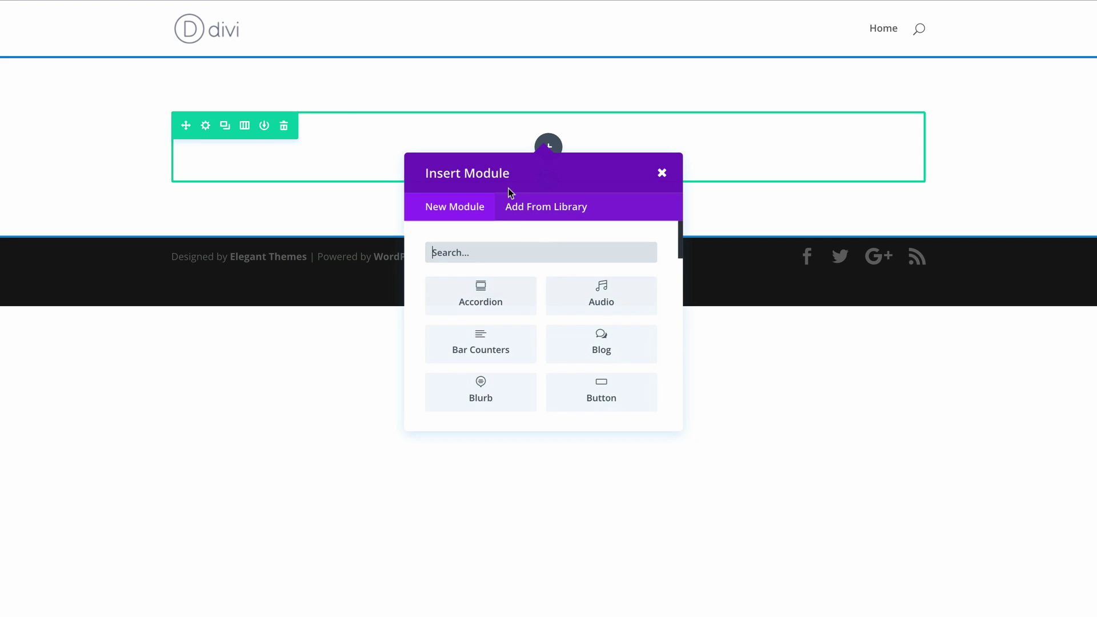
type("ga")
left_click(494, 307)
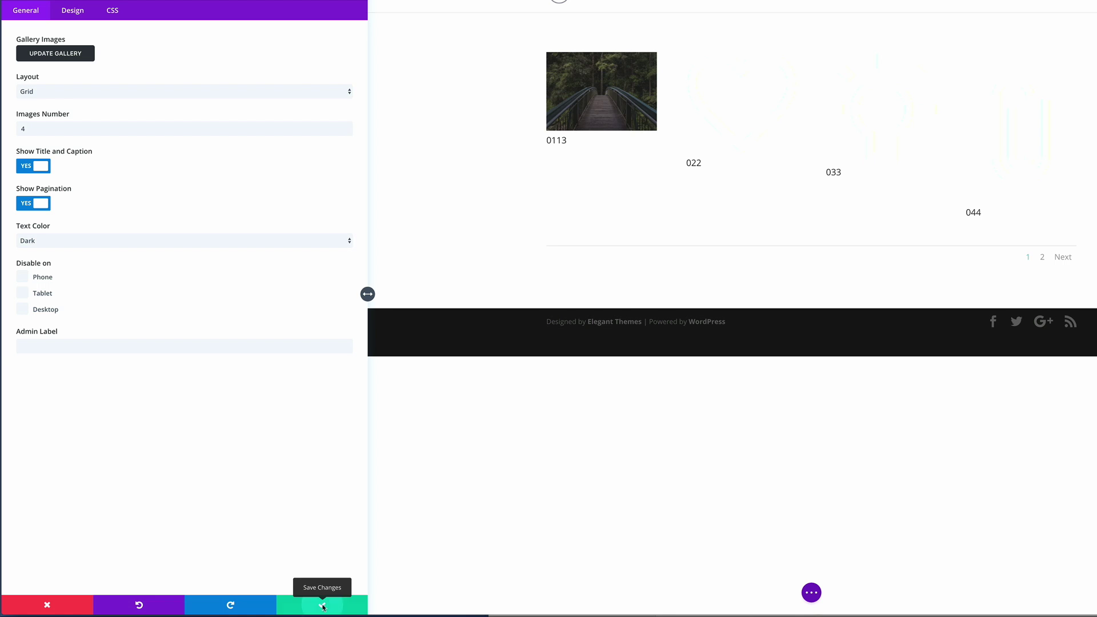
left_click(323, 606)
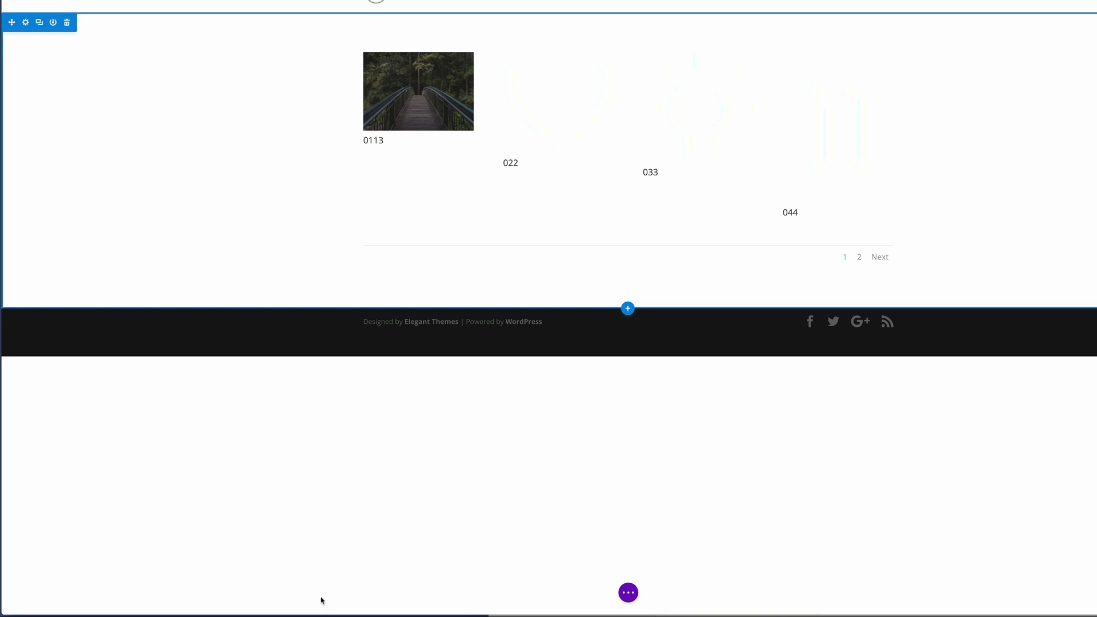
- Set the row's custom gutter width to 0, keep custom padding on mobile, and save
scroll(322, 600, "up", 1)
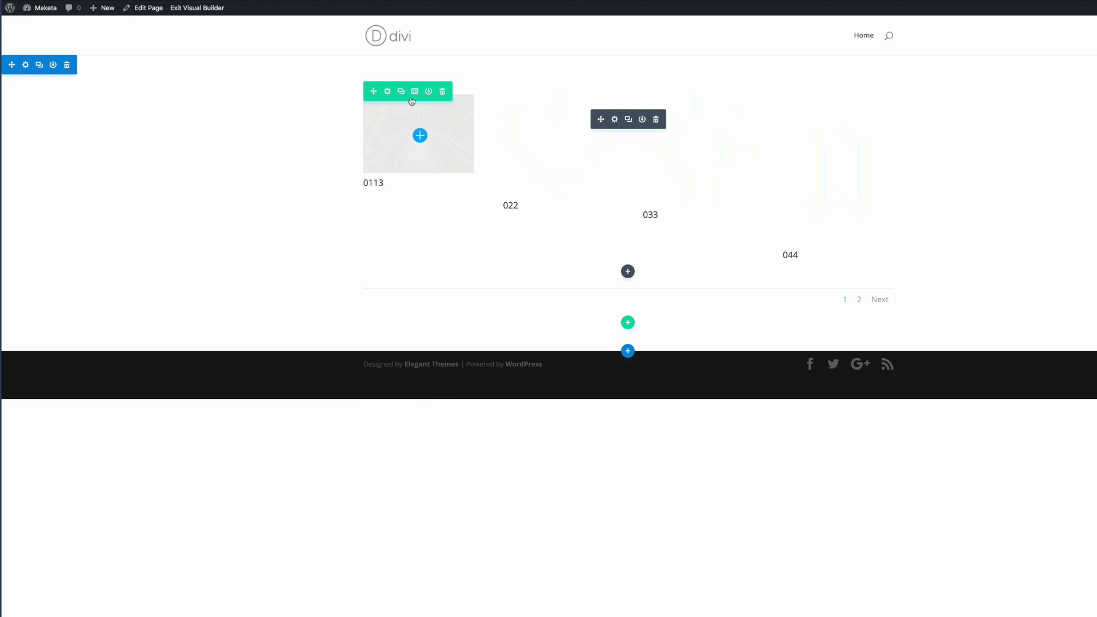
left_click(387, 92)
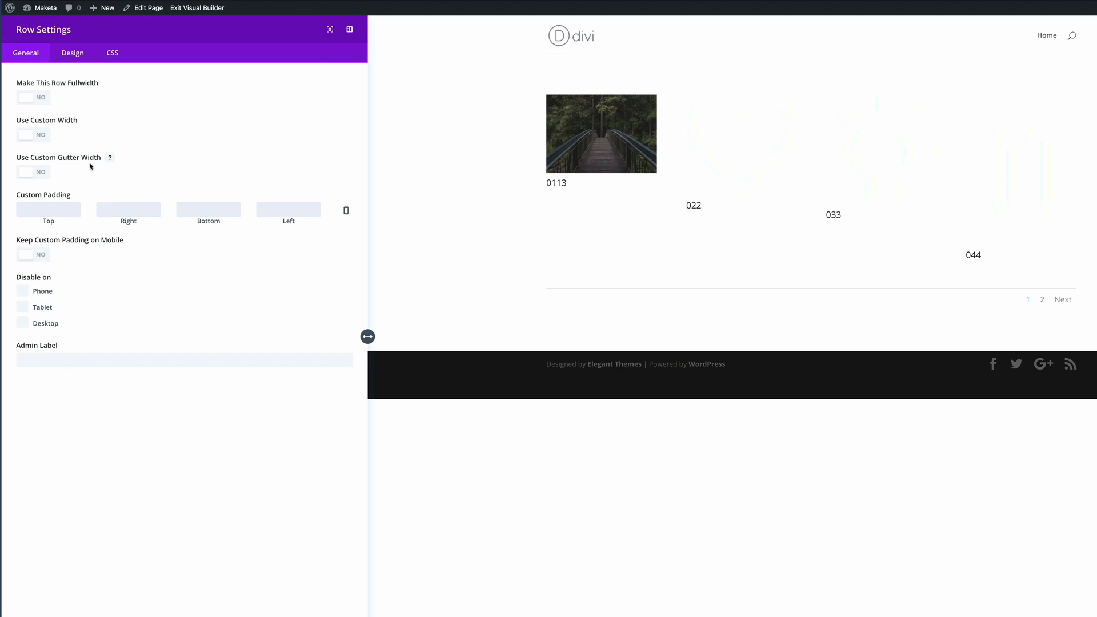
left_click(43, 172)
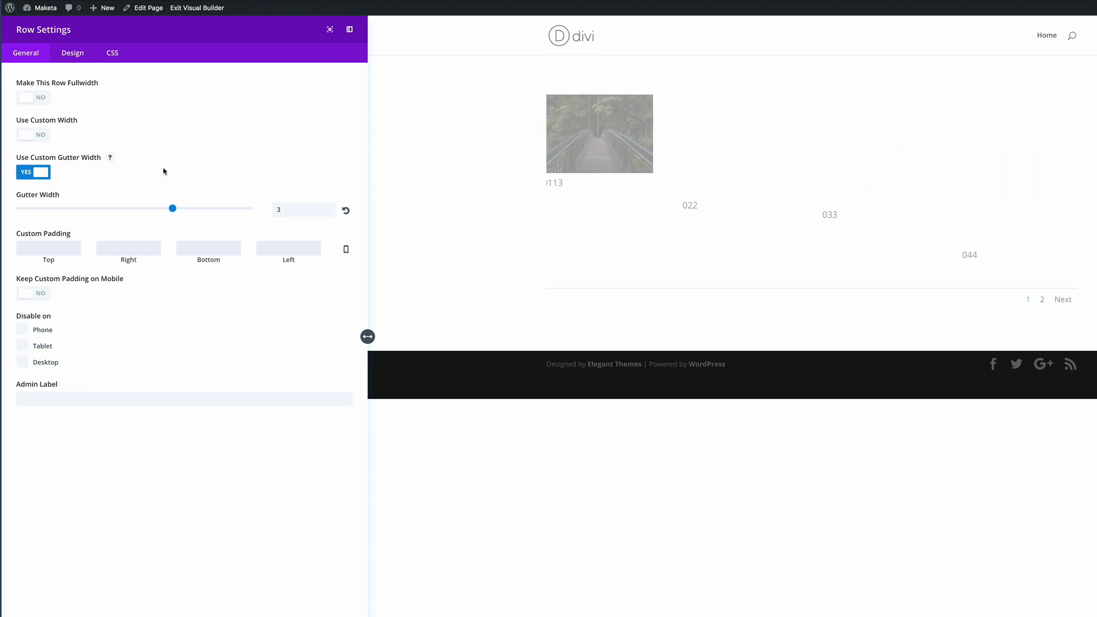
left_click(290, 210)
type("0")
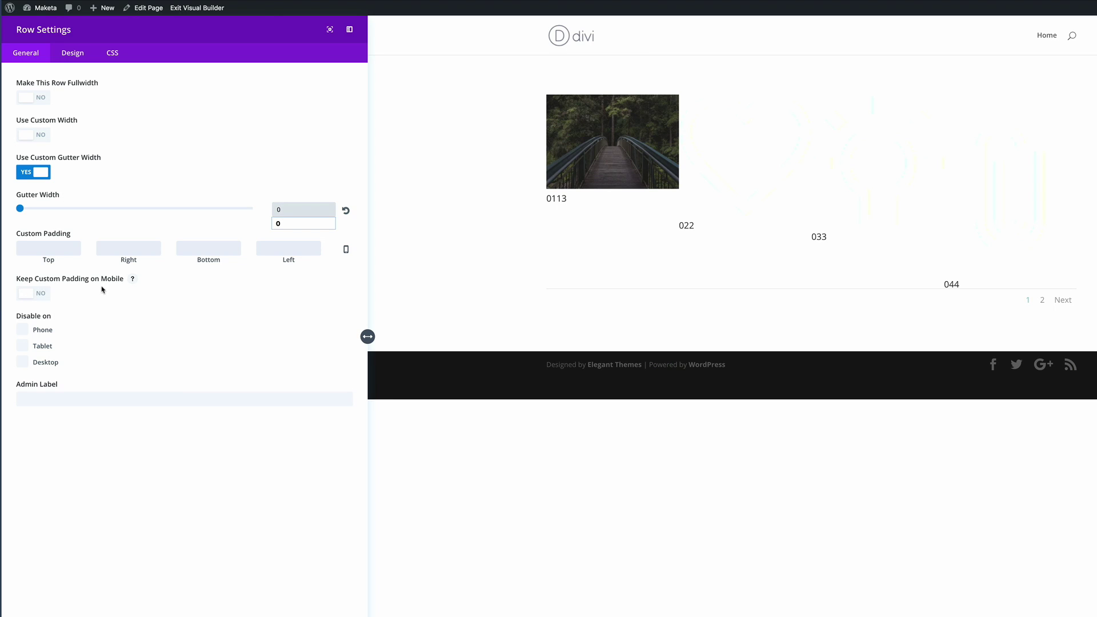
left_click(45, 294)
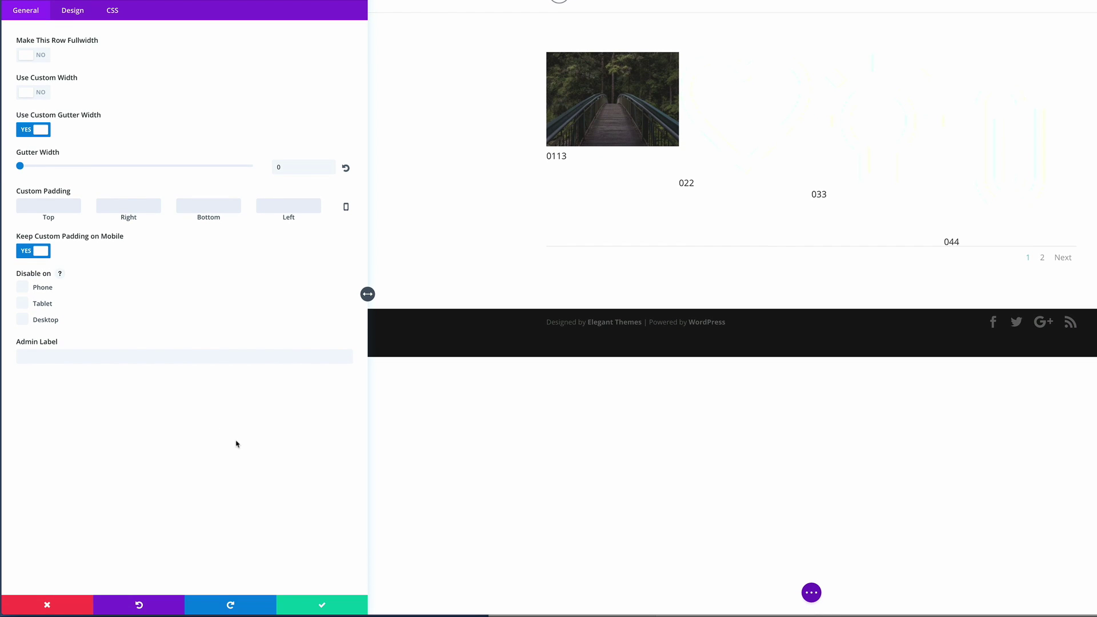
left_click(323, 606)
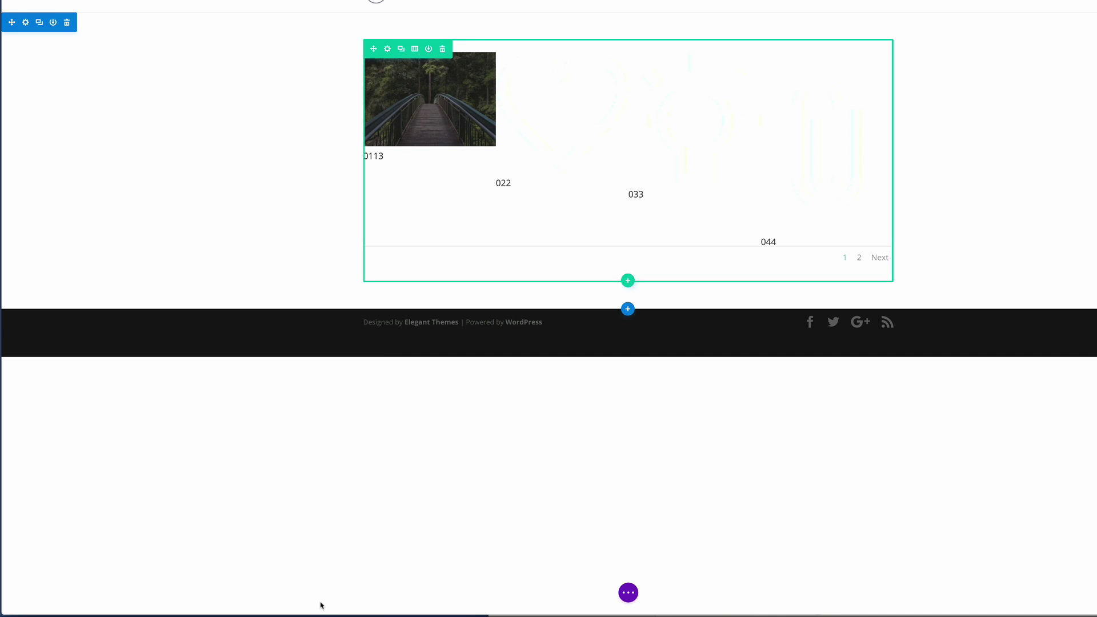
- Open the gallery module's settings and bring up its media library
mouse_move(411, 179)
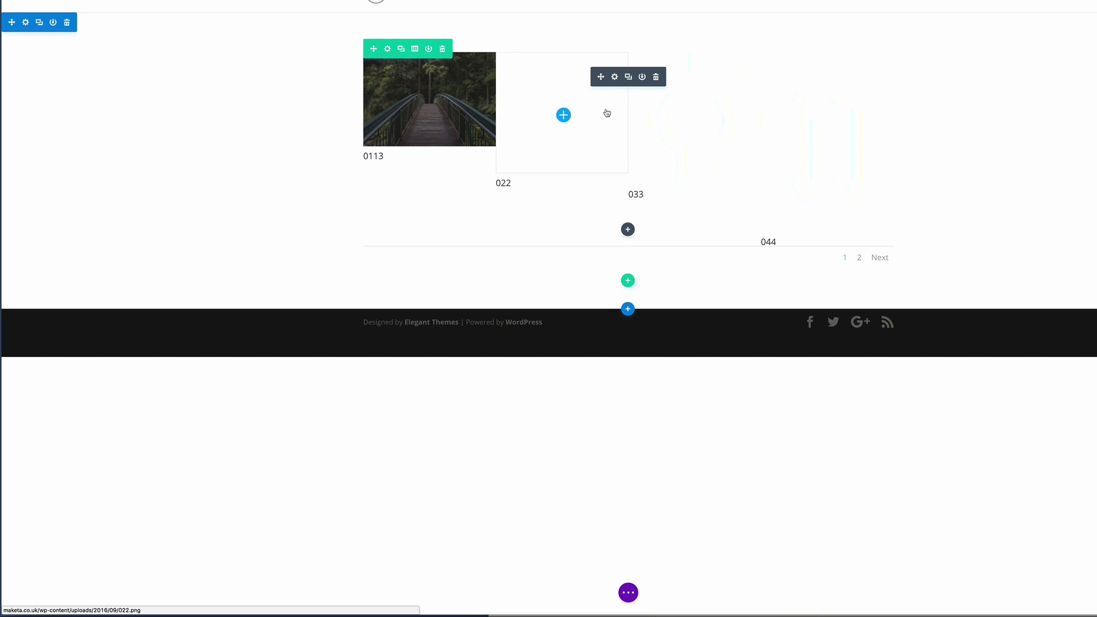
left_click(615, 78)
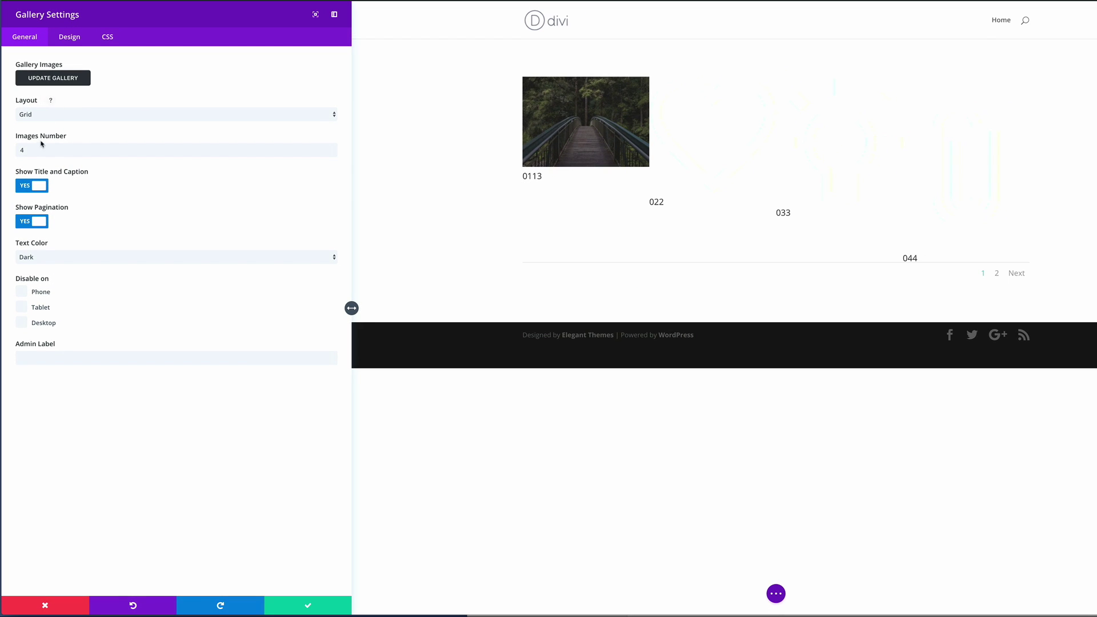
double_click(30, 150)
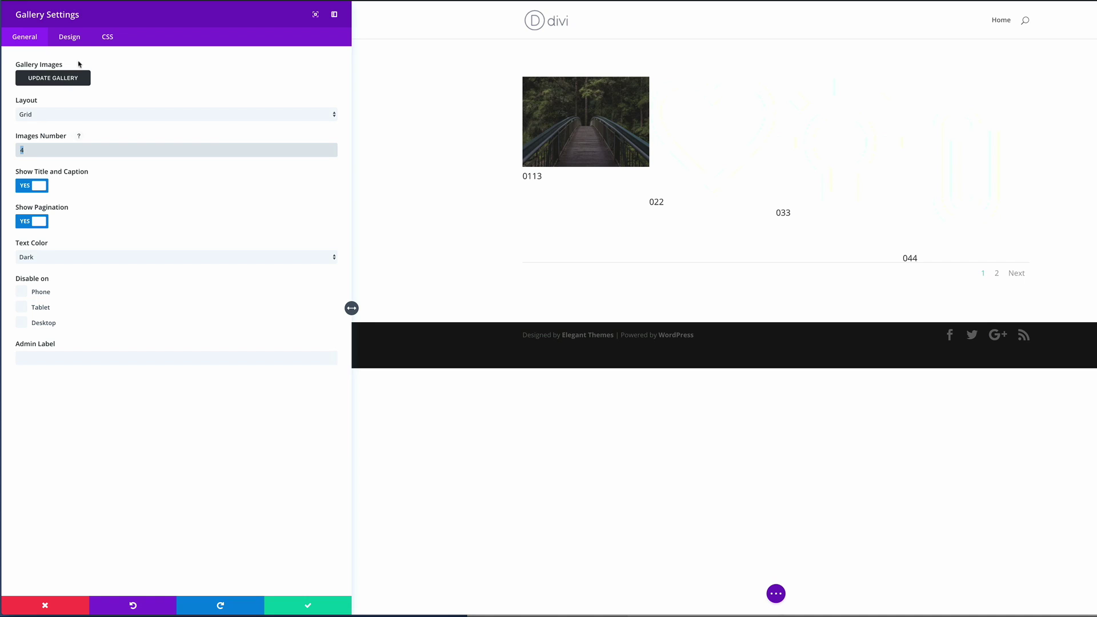
left_click(69, 80)
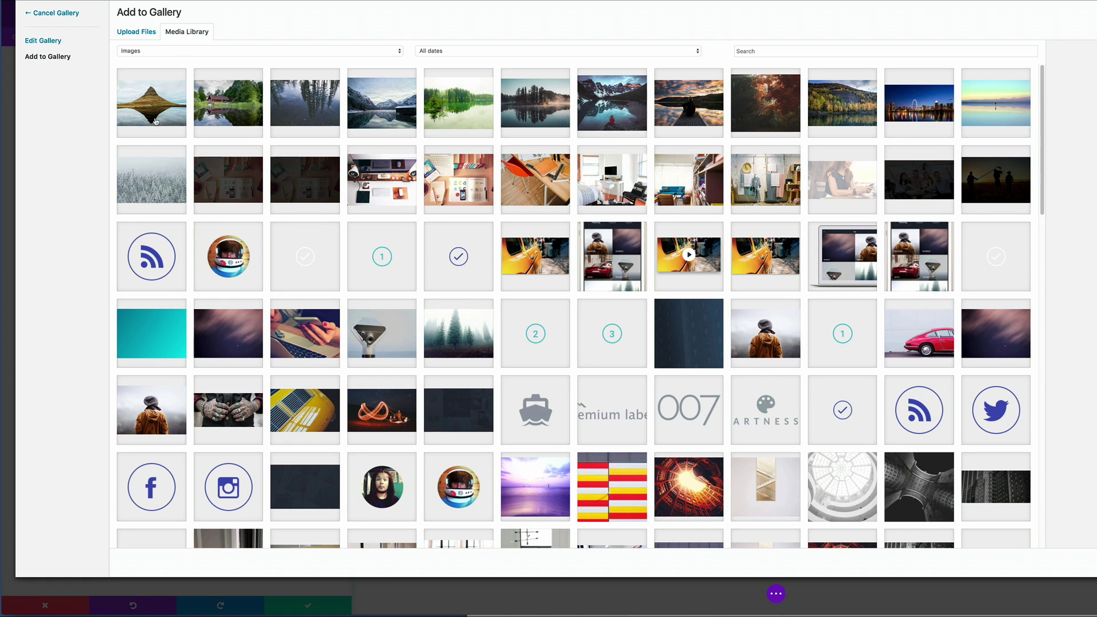
- Select the twelve landscape photos, starting with the mountain lake, and add them to the gallery
left_click(158, 114)
left_click(242, 112)
left_click(317, 115)
left_click(382, 114)
left_click(444, 115)
left_click(535, 112)
left_click(612, 111)
left_click(689, 112)
left_click(766, 112)
left_click(842, 112)
left_click(919, 112)
left_click(991, 117)
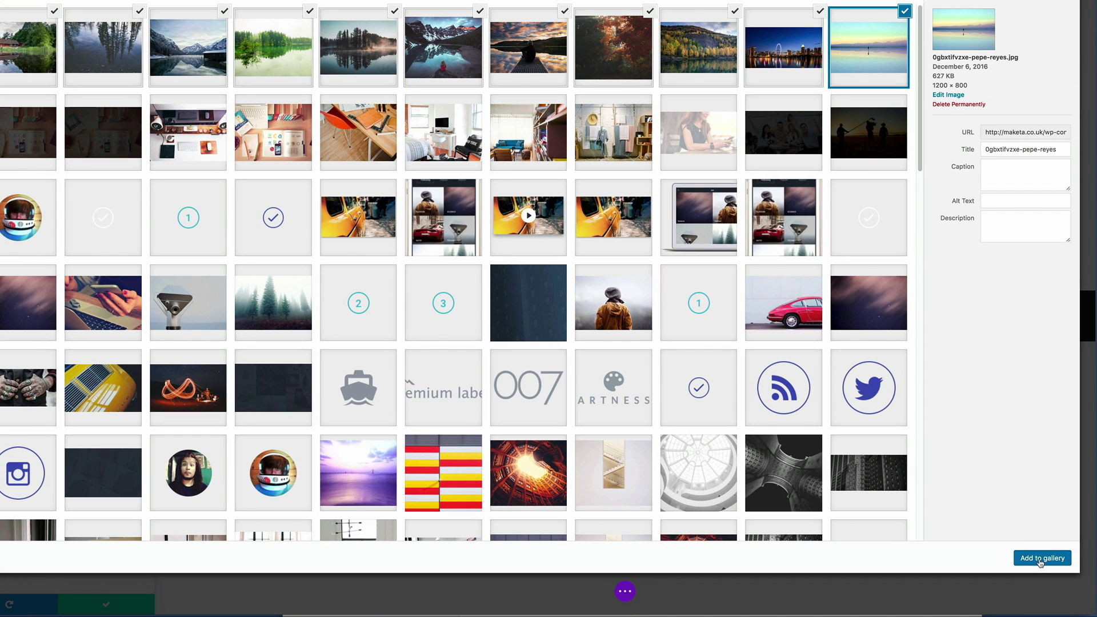
left_click(1041, 562)
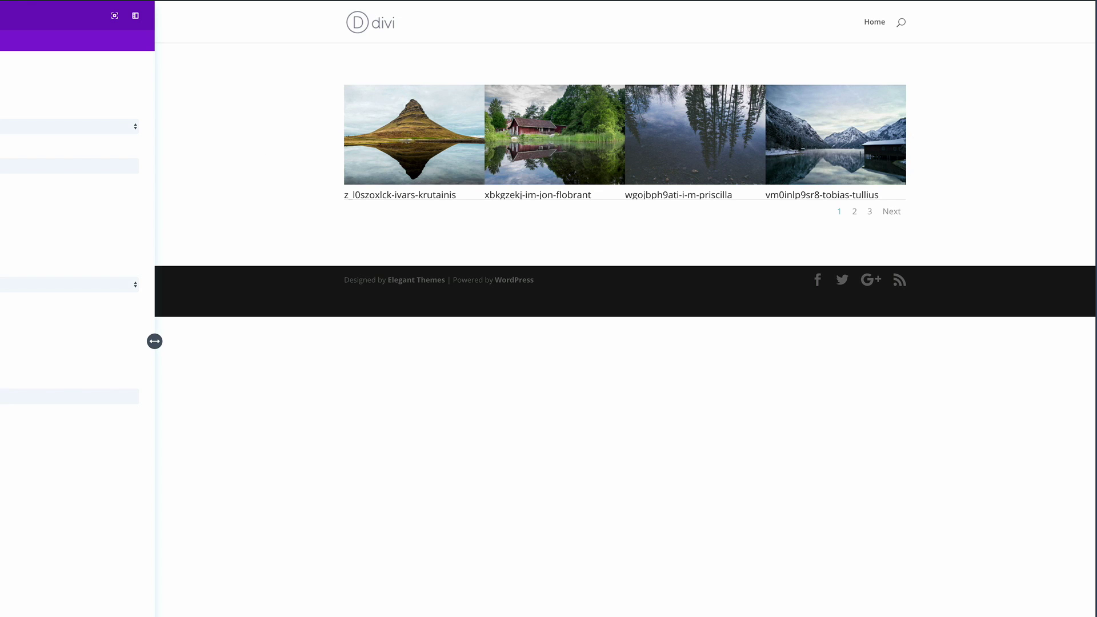
- Set Images Number to 12 and turn off titles, captions and pagination
double_click(31, 167)
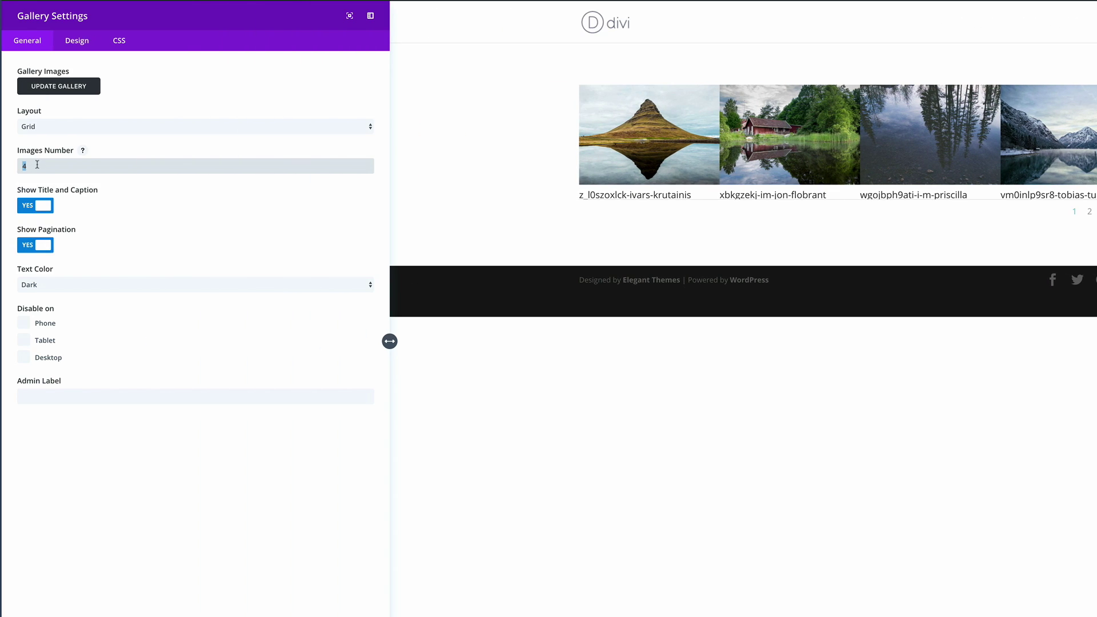
type("12")
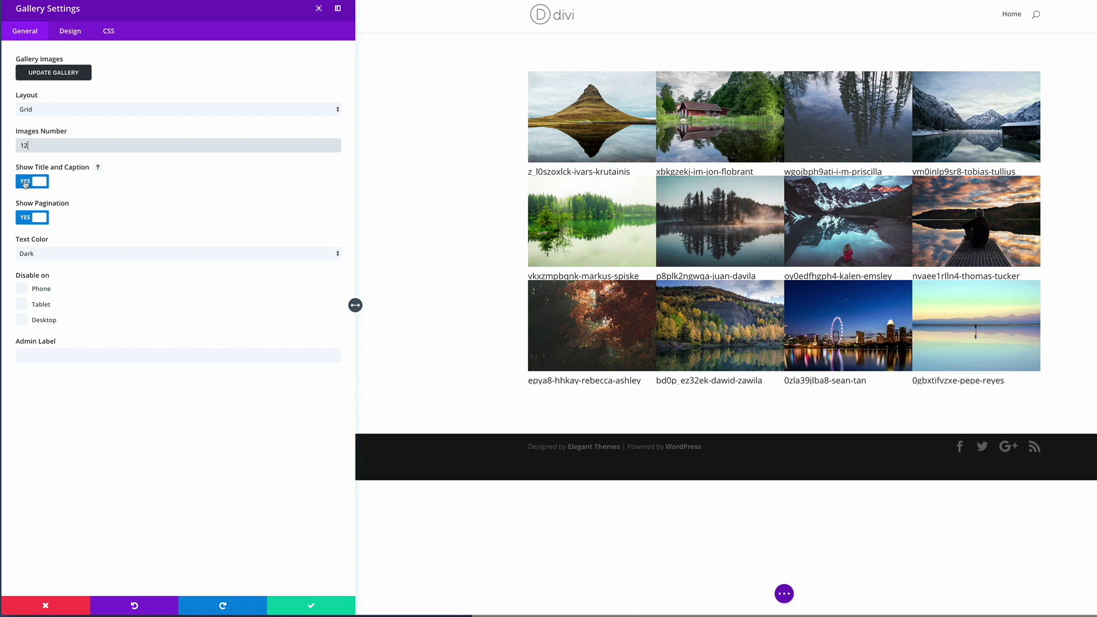
left_click(25, 184)
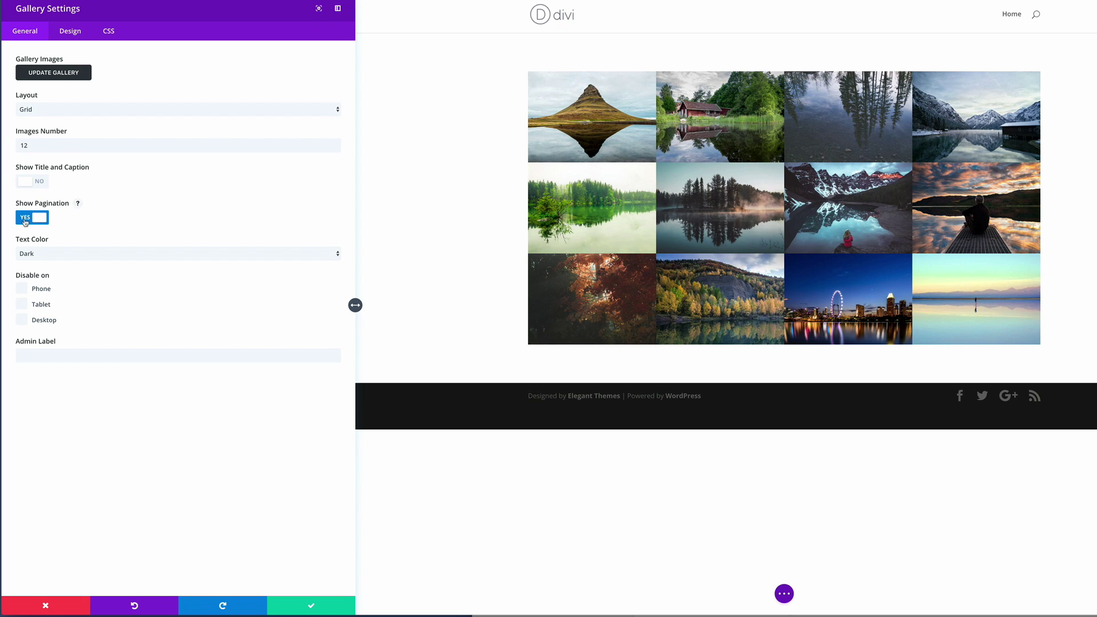
left_click(25, 219)
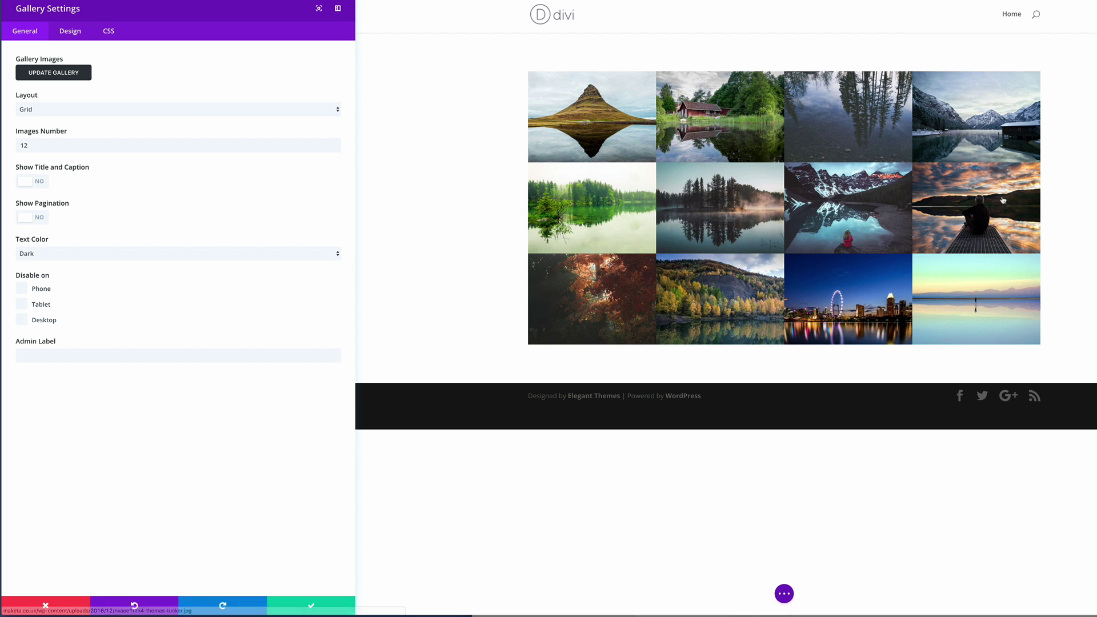
- Set the gallery's zoom icon colour to grey #606060 on the Design tab
left_click(71, 33)
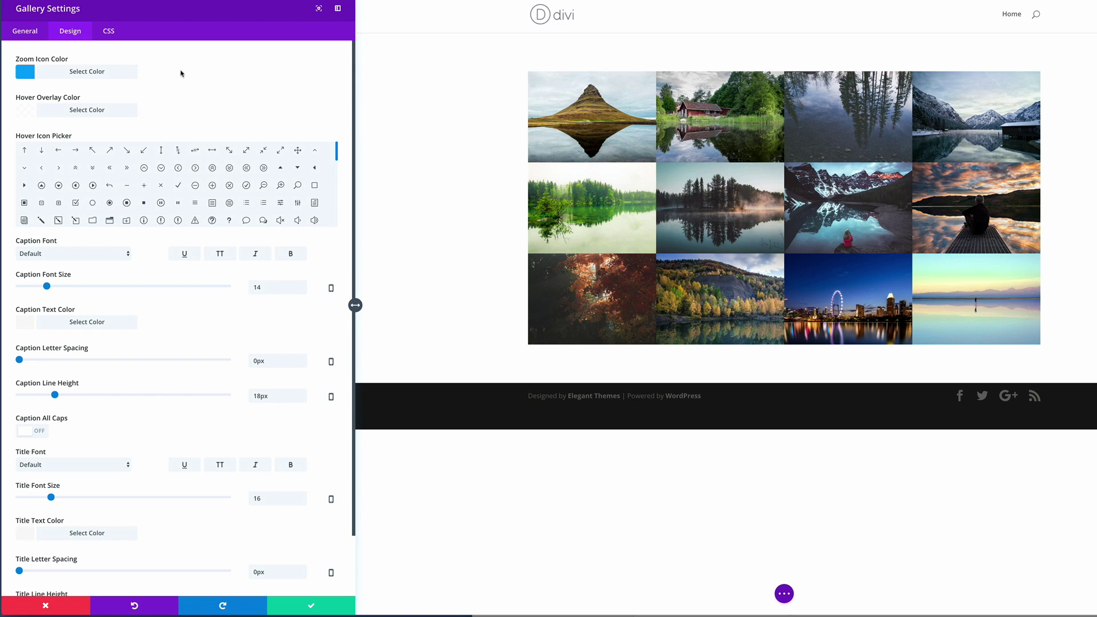
left_click(26, 73)
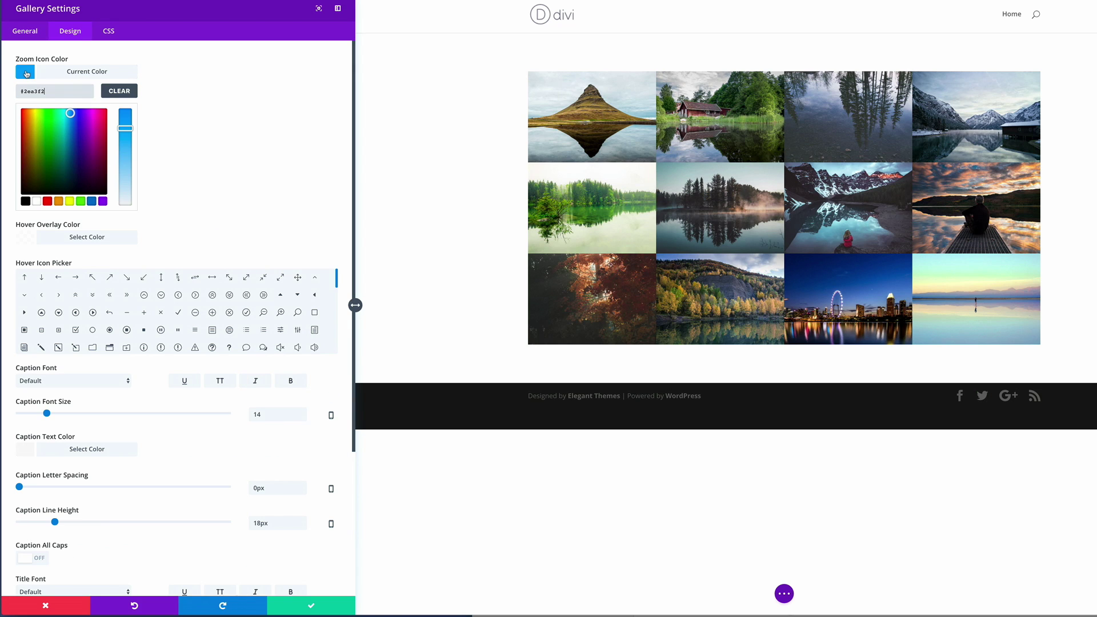
left_click_drag(24, 91, 53, 91)
type("#606060")
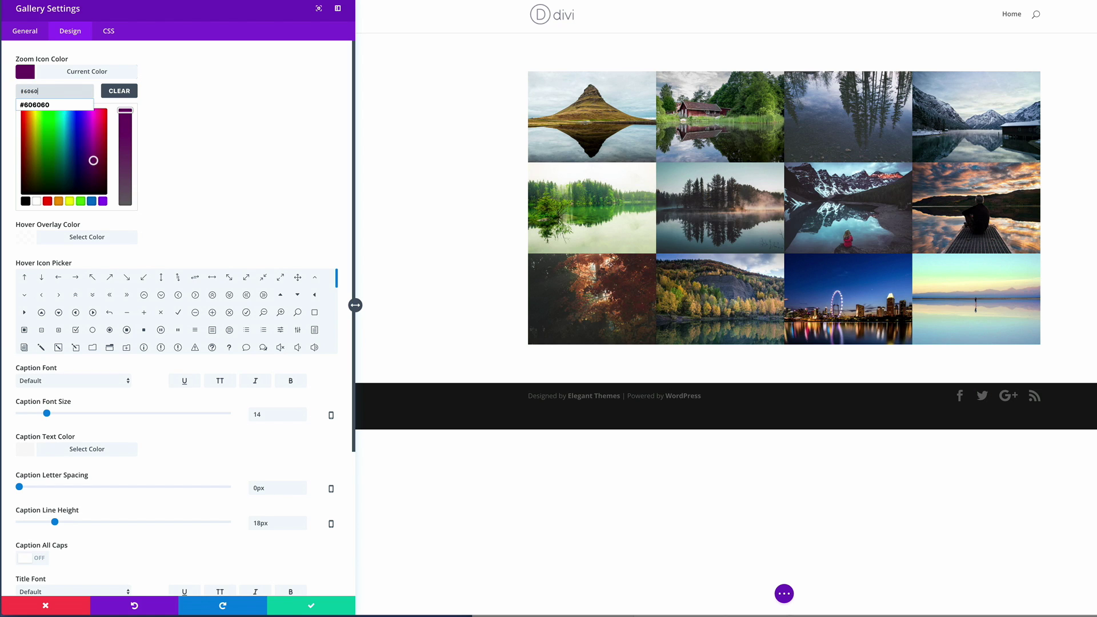
left_click(172, 95)
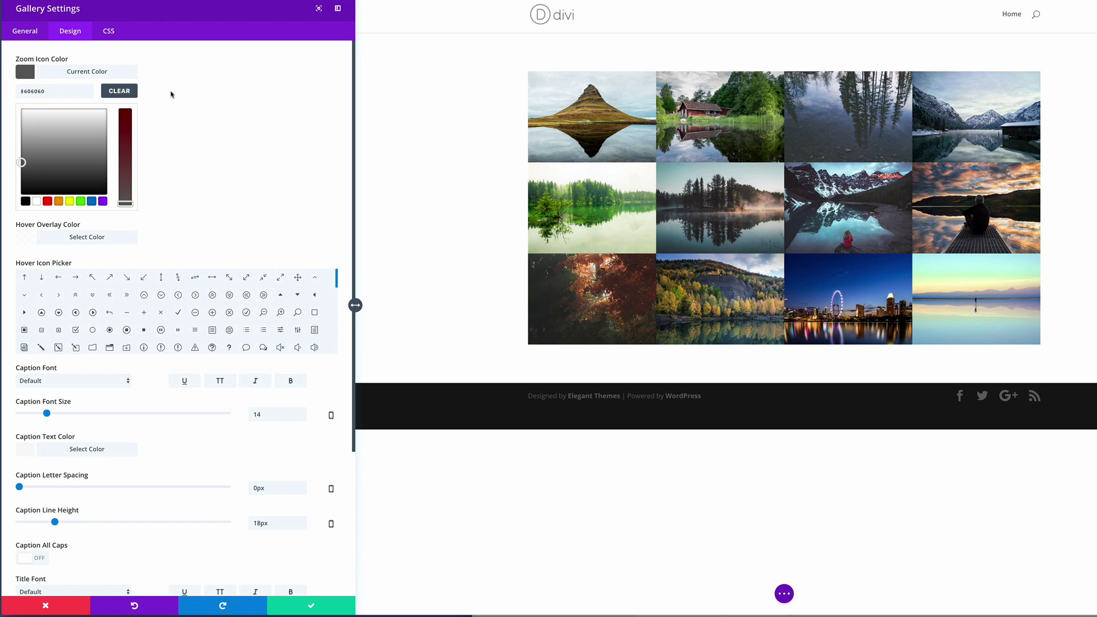
- Make the white hover overlay semi-transparent, rgba(255,255,255,0.7)
mouse_move(574, 132)
left_click(27, 237)
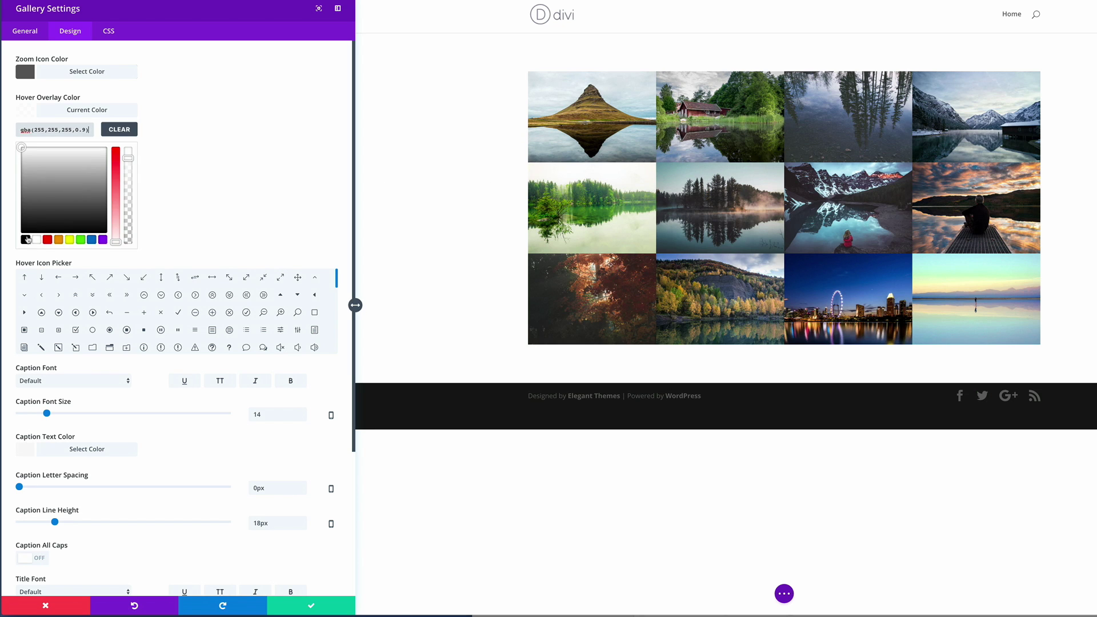
mouse_move(128, 158)
left_mouse_down()
mouse_move(128, 196)
mouse_move(128, 176)
left_mouse_up()
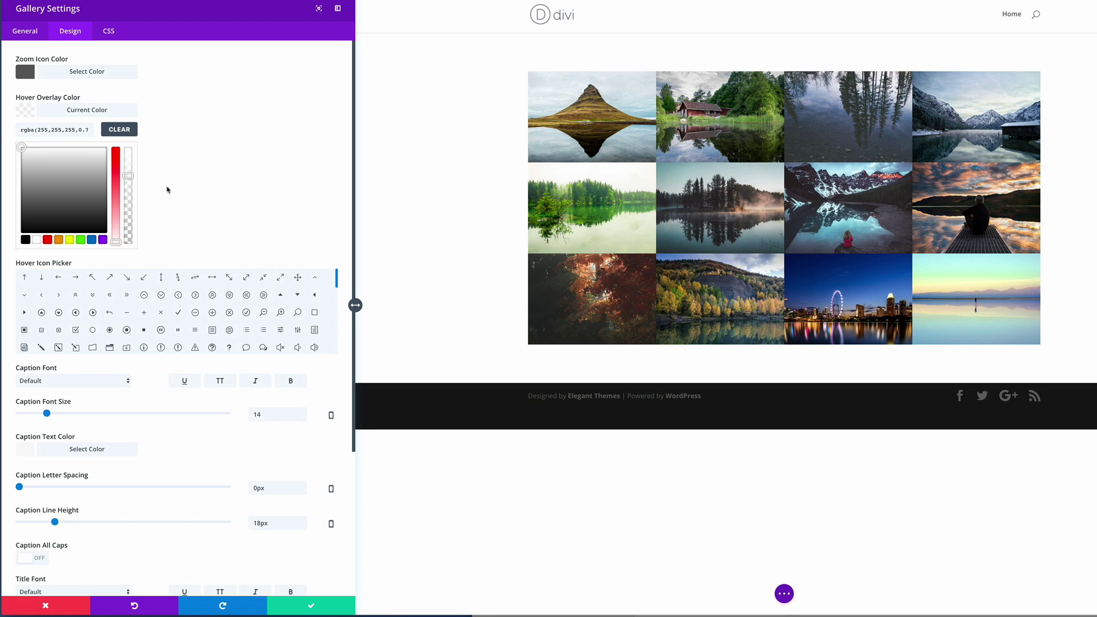
- Choose the zoom-in magnifier as the gallery's hover icon
left_click(281, 313)
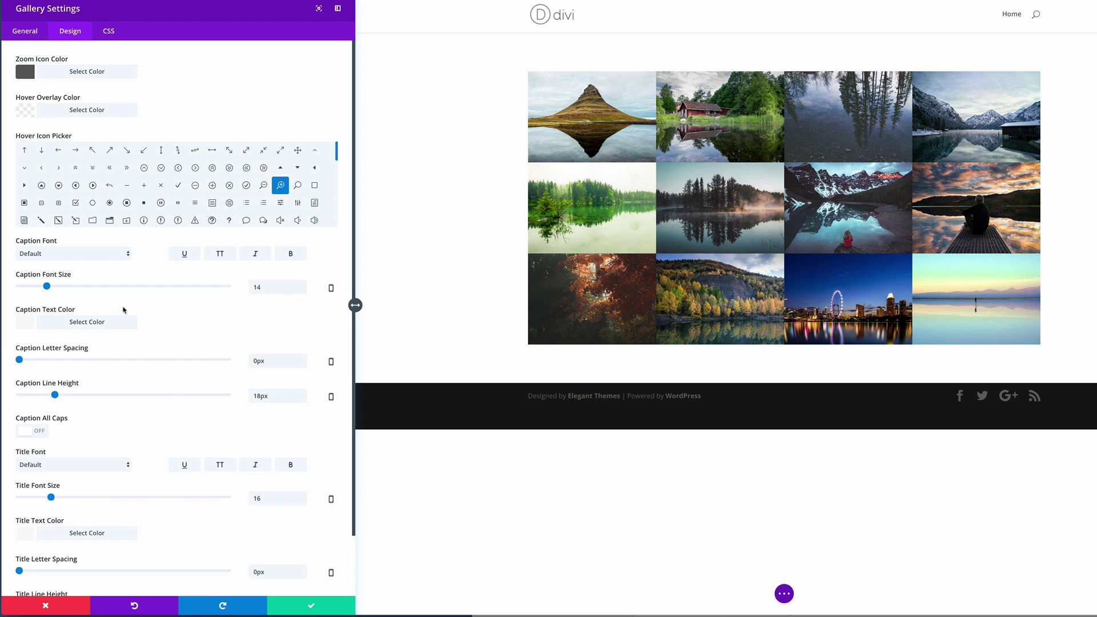
scroll(131, 318, "down", 1)
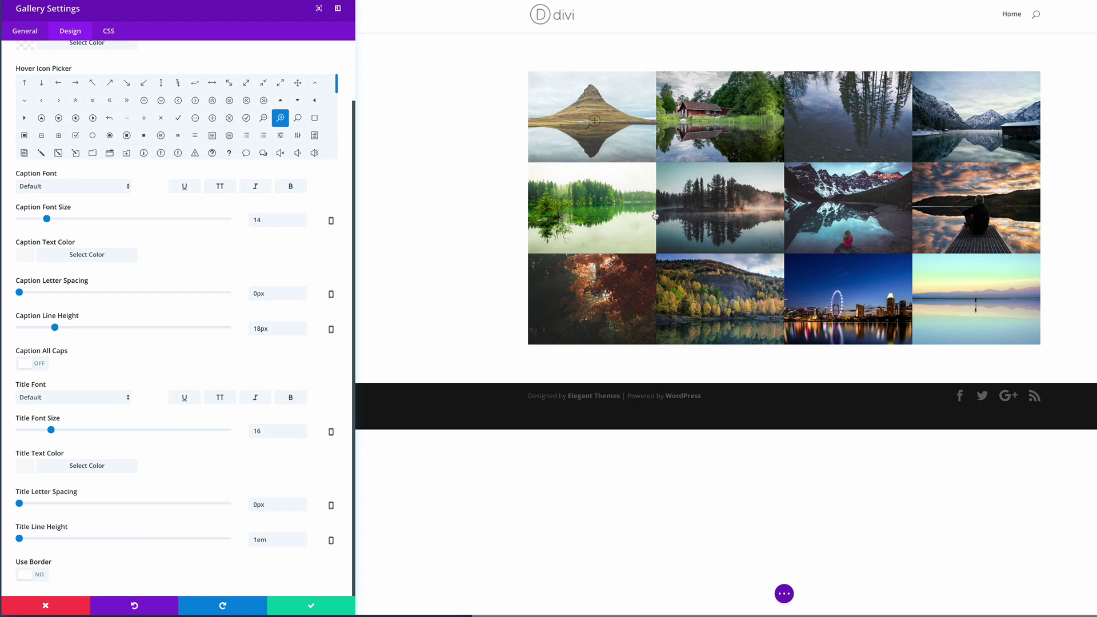
- Add 'padding: 3px;' as Gallery Item custom CSS and save the gallery settings
left_click(110, 31)
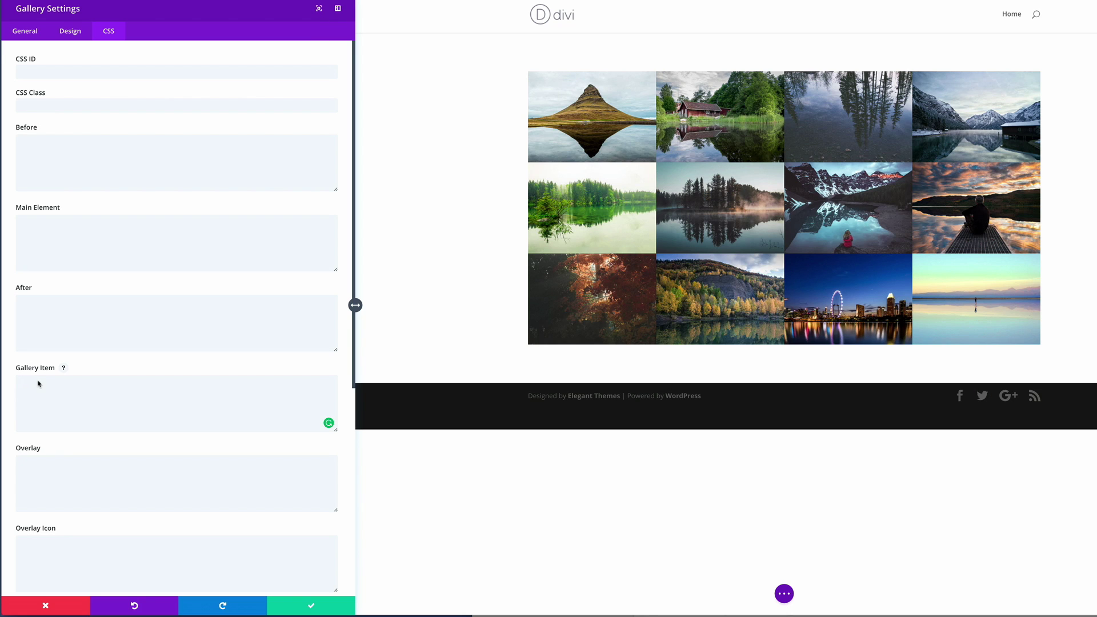
type("padding: 3px;")
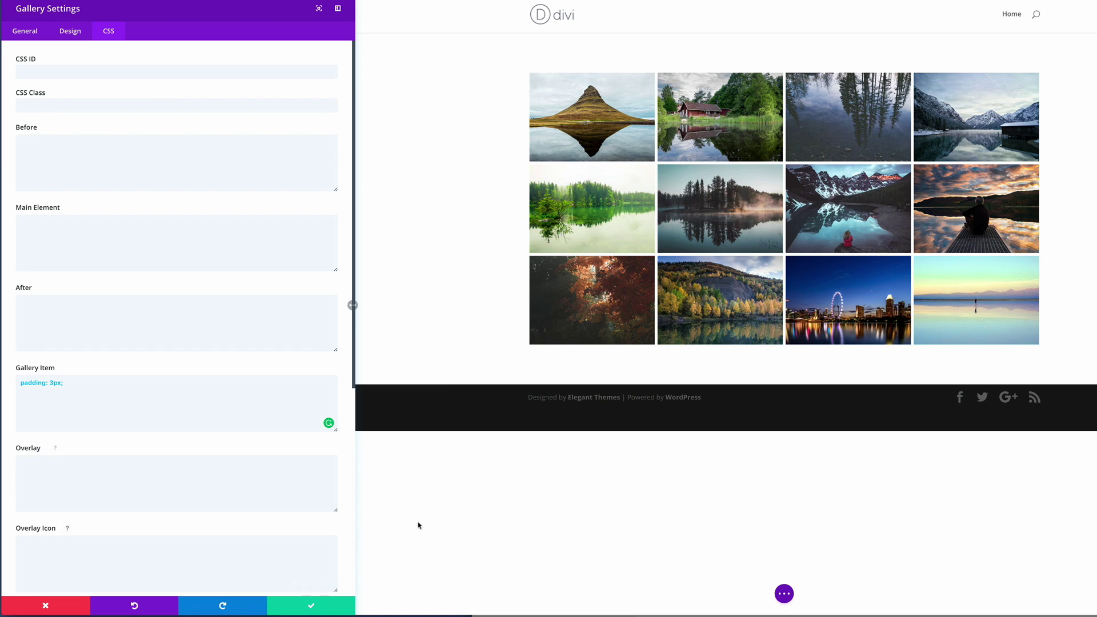
left_click(312, 607)
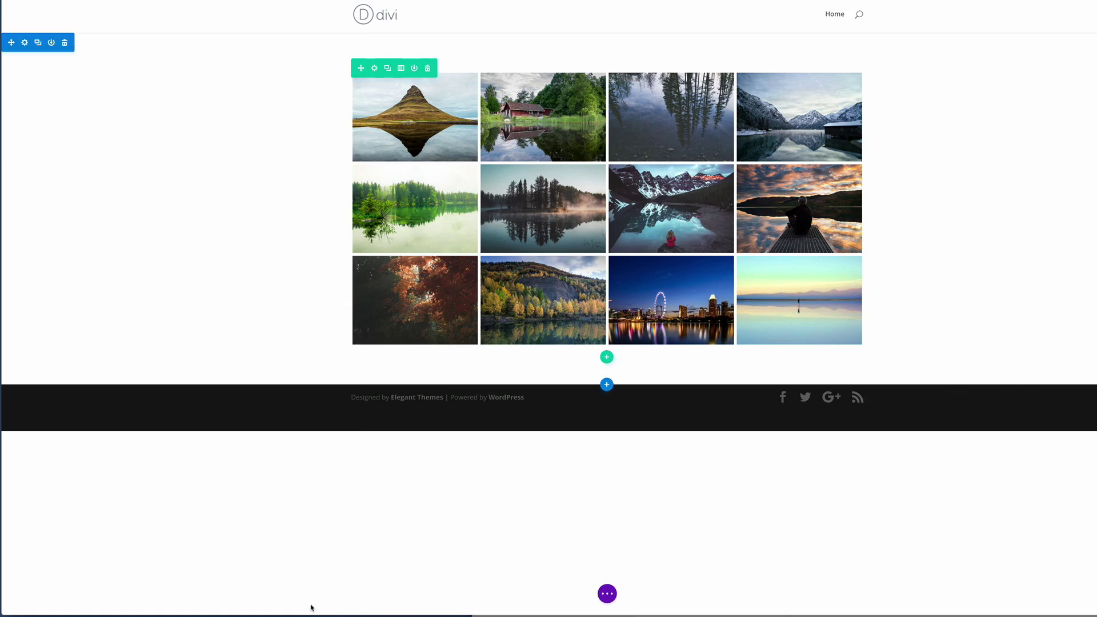
- Publish the gl2 page from the page settings bar
left_click(608, 594)
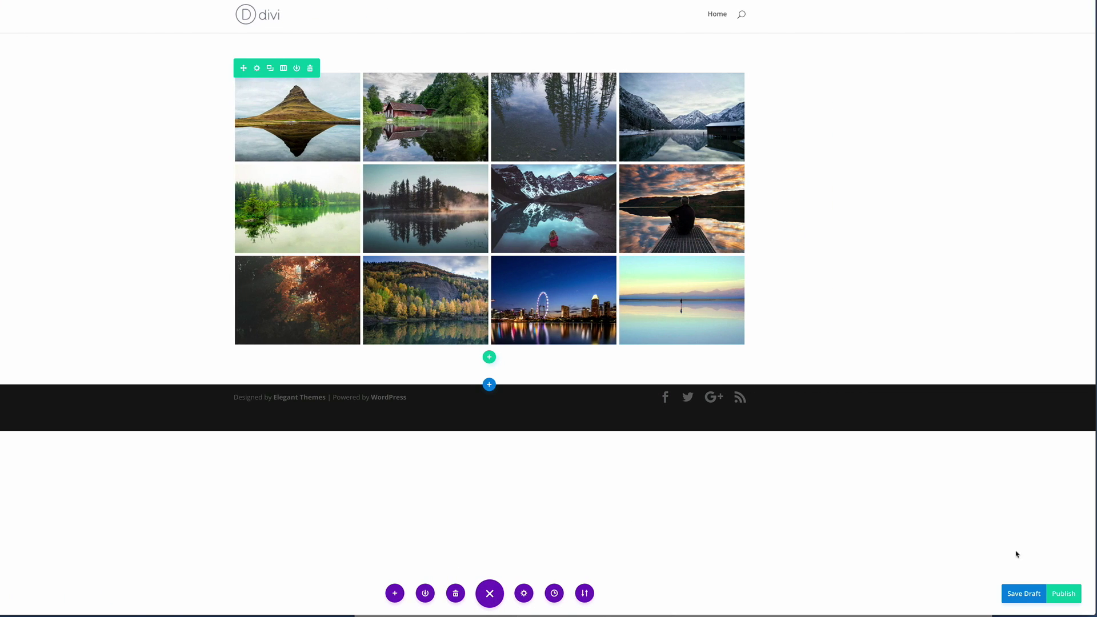
left_click(1070, 597)
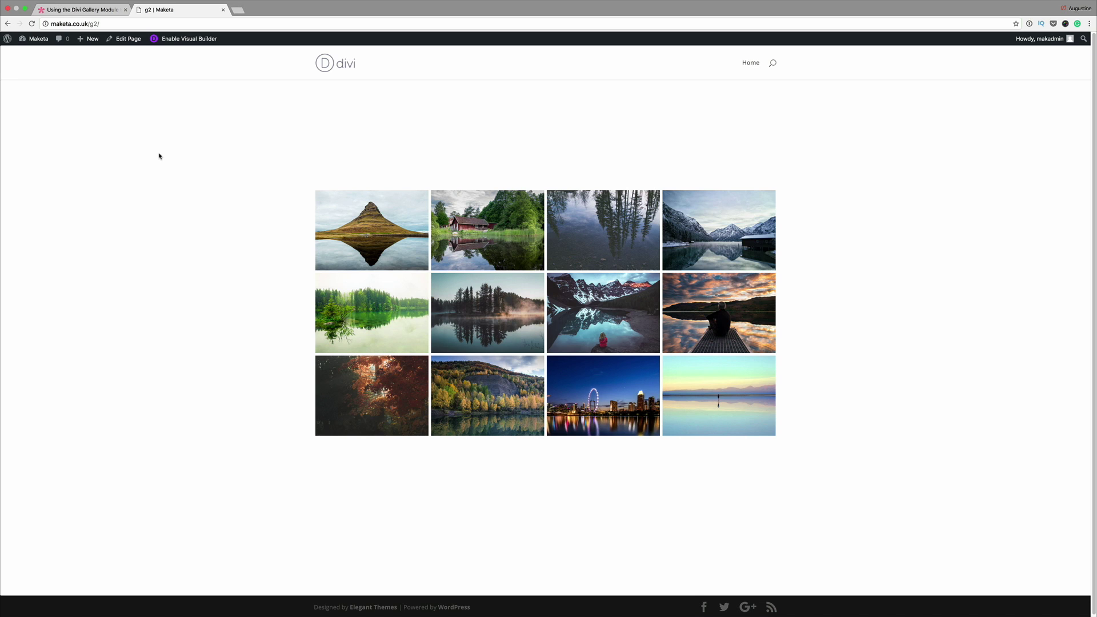